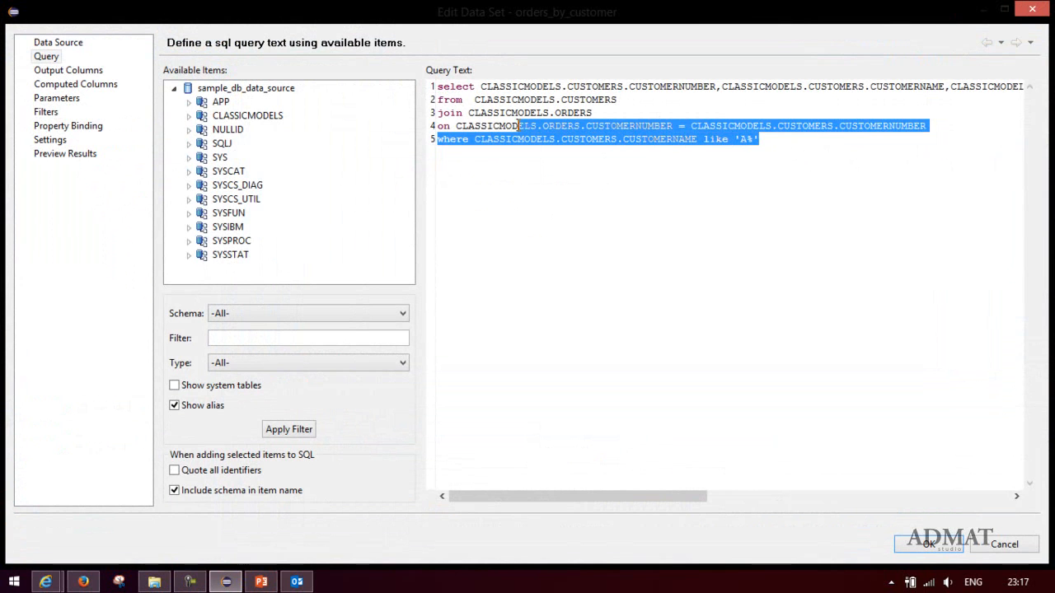
# Step: Remove the where clause filtering customer names from the orders_by_customer query and accept the data set changes
pyautogui.press('BackSpace')
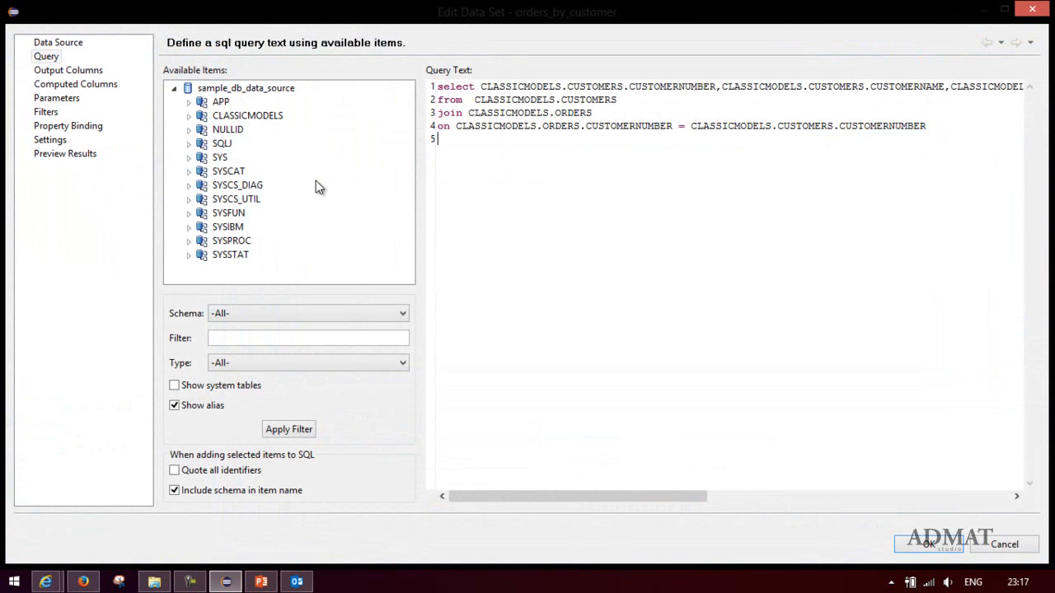
pyautogui.click(923, 544)
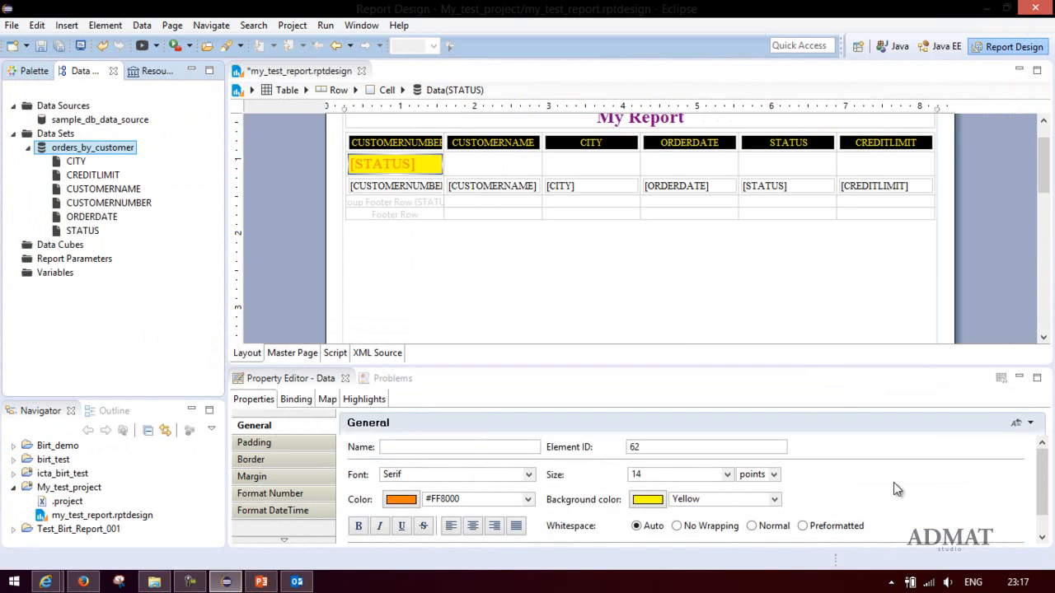
# Step: Preview my_test_report in the browser's BIRT Report Viewer and close the older preview
pyautogui.click(328, 27)
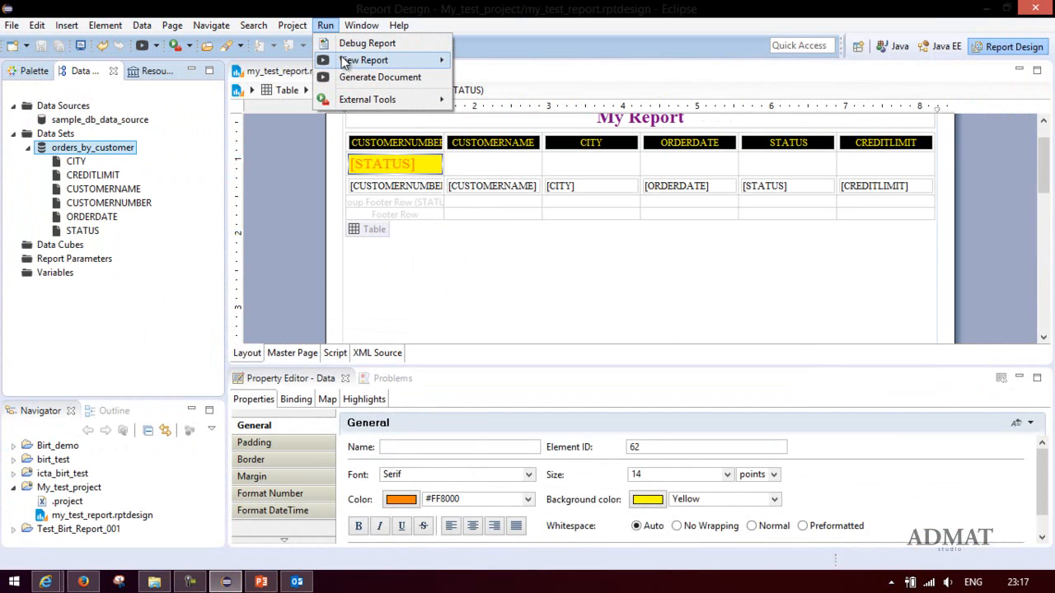
pyautogui.moveTo(362, 61)
pyautogui.click(470, 64)
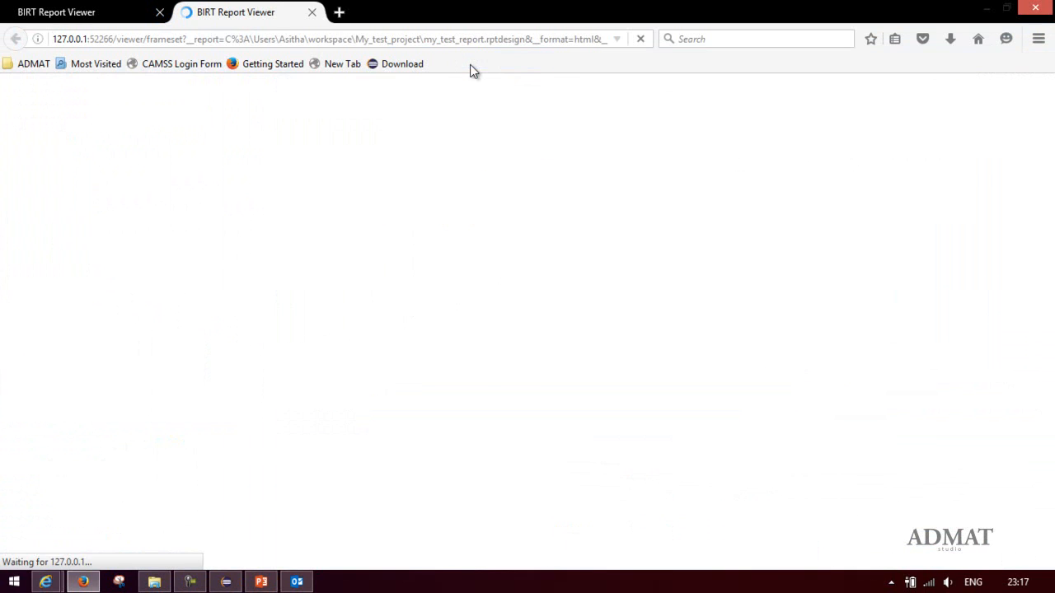
pyautogui.click(159, 11)
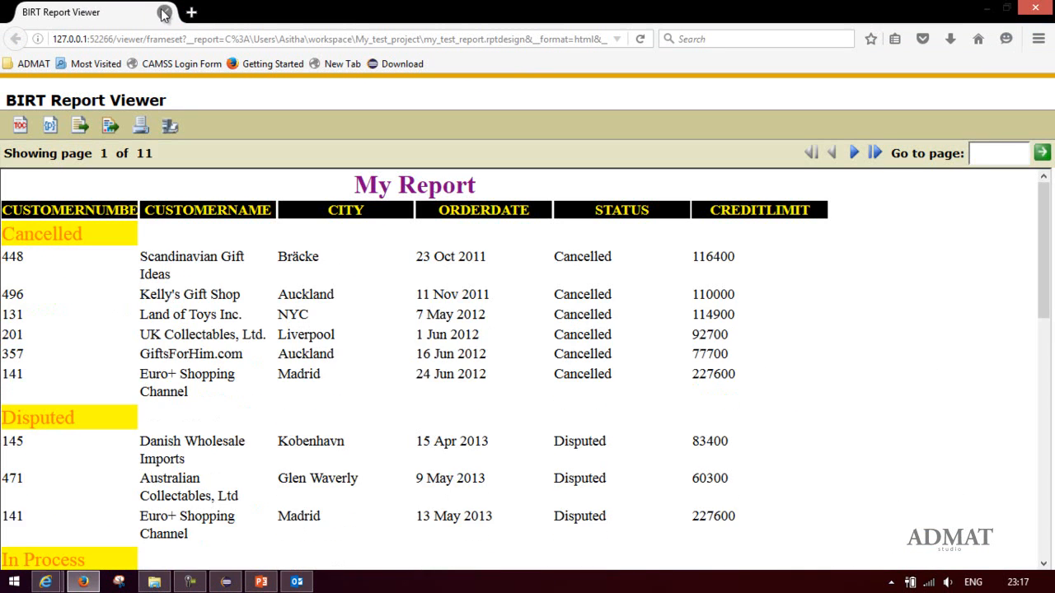
# Step: Examine the status groups on the report's first page and the credit limits of the Cancelled group
pyautogui.doubleClick(65, 237)
pyautogui.moveTo(365, 349); pyautogui.dragTo(4, 254)
pyautogui.scroll(-2, 4, 256)
pyautogui.moveTo(312, 400); pyautogui.dragTo(35, 349)
pyautogui.scroll(-3, 37, 351)
pyautogui.moveTo(325, 505); pyautogui.dragTo(11, 386)
pyautogui.scroll(-5, 47, 377)
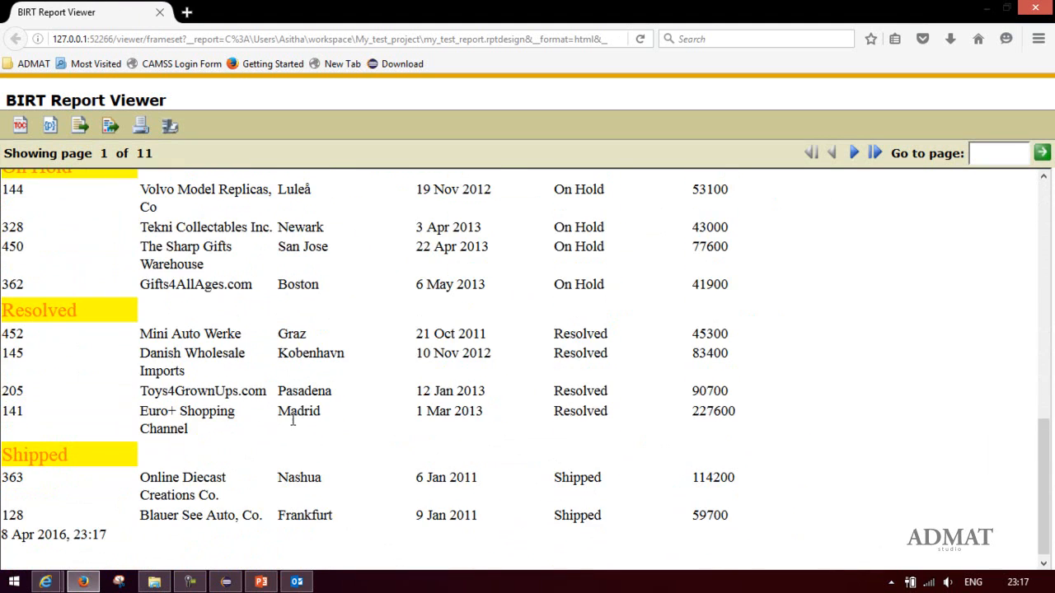
pyautogui.scroll(10, 211, 379)
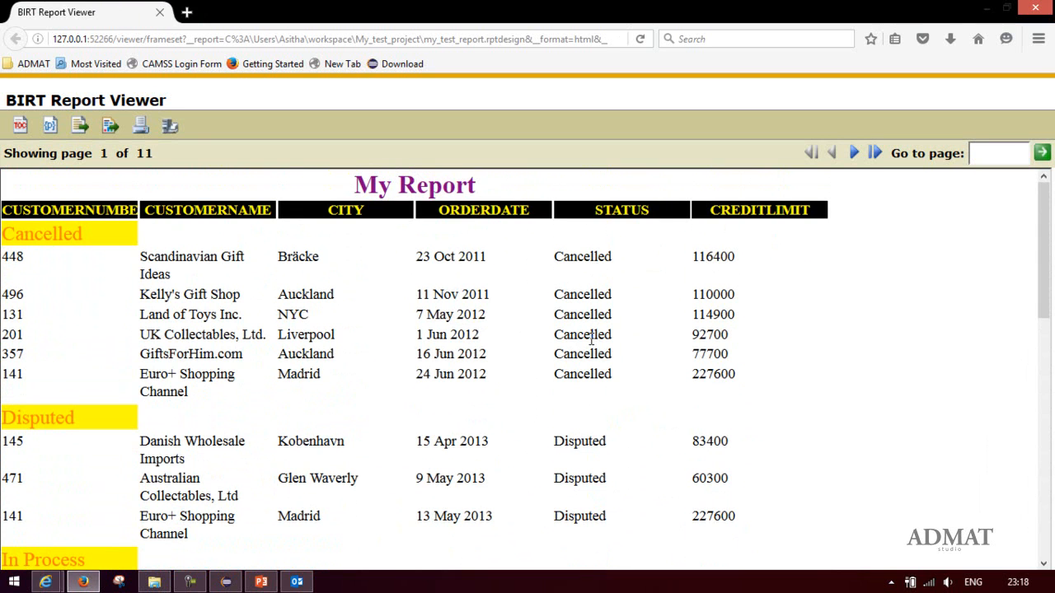
pyautogui.moveTo(692, 257); pyautogui.dragTo(720, 395)
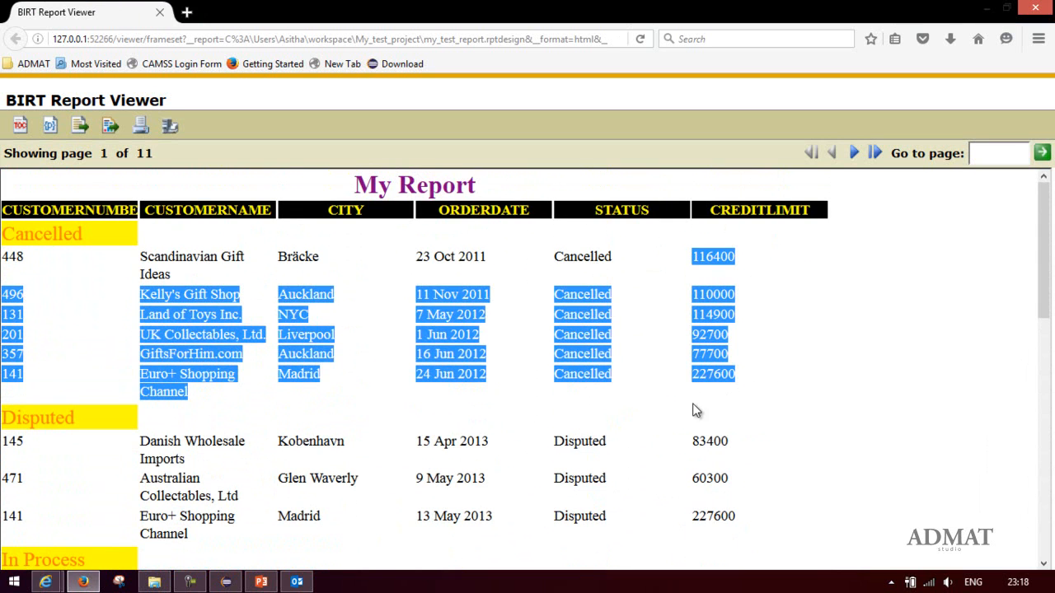
# Step: Switch back to Eclipse and give the five empty cells beside [STATUS] in the group header row a yellow background
pyautogui.click(226, 582)
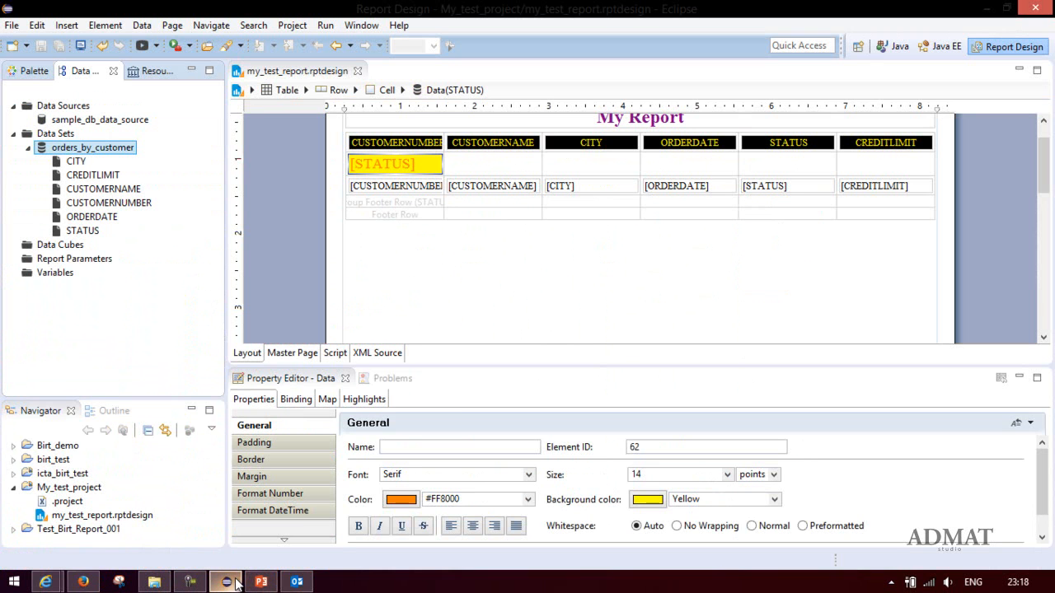
pyautogui.click(452, 161)
pyautogui.click(436, 166)
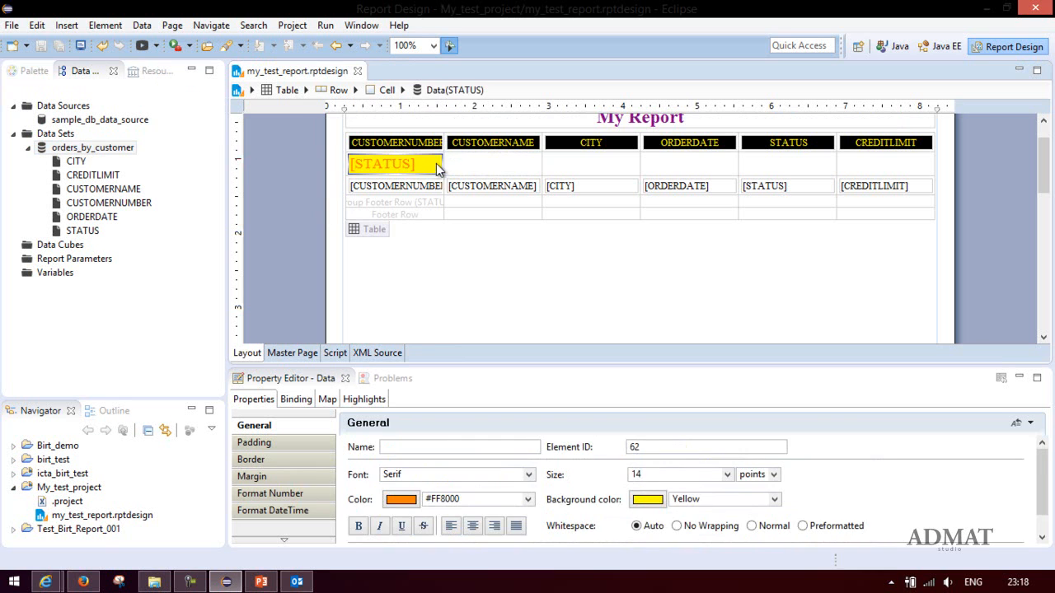
pyautogui.moveTo(510, 165); pyautogui.dragTo(899, 174)
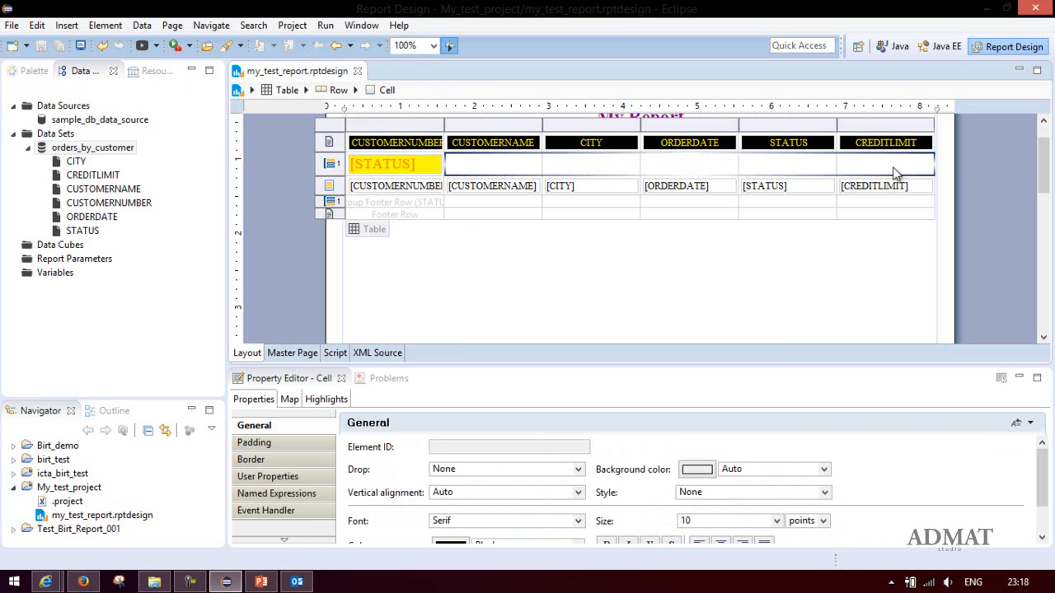
pyautogui.click(698, 470)
pyautogui.click(742, 377)
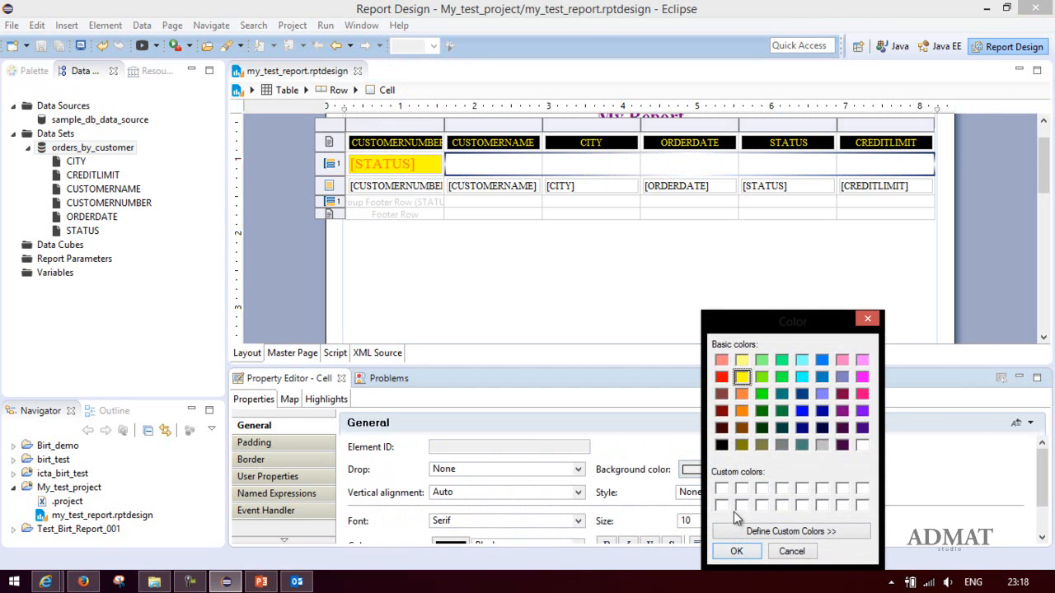
pyautogui.click(733, 551)
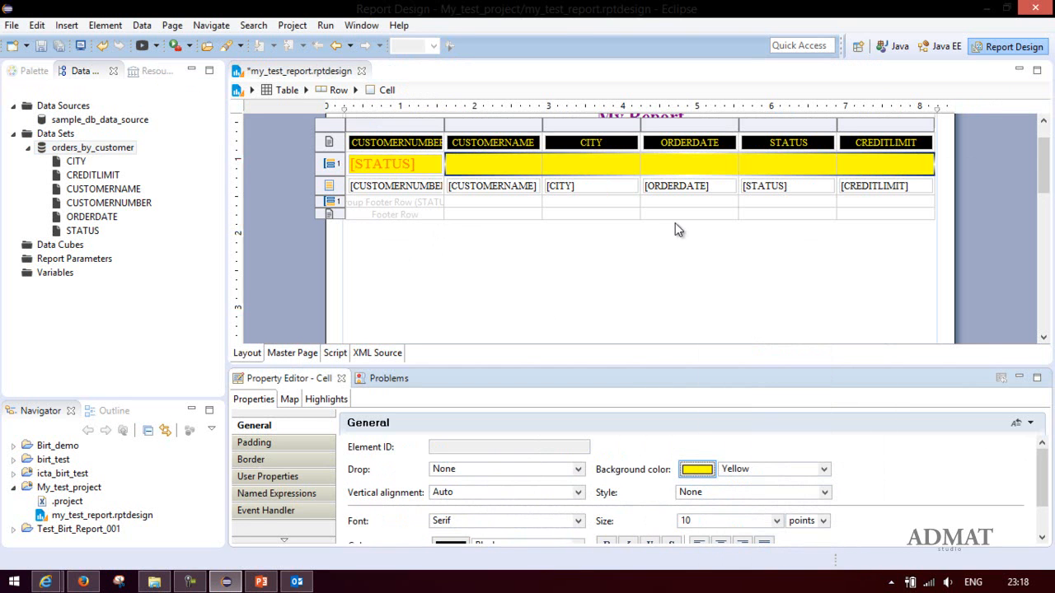
pyautogui.click(691, 189)
pyautogui.click(428, 168)
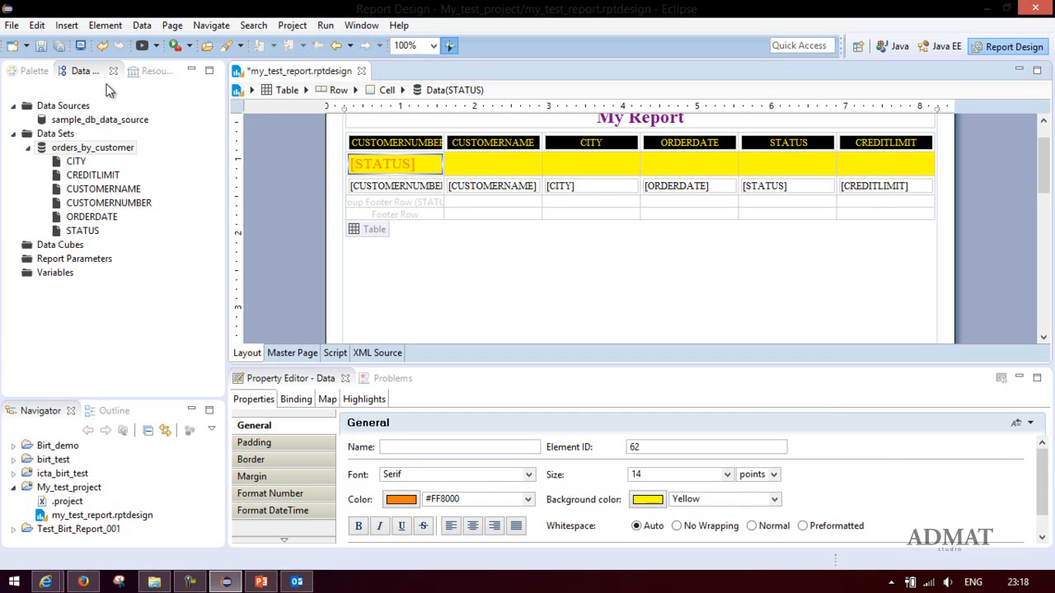
# Step: Insert an Aggregation element in the group footer cell of the CREDITLIMIT column, with column binding name Aggregation_sum
pyautogui.click(26, 71)
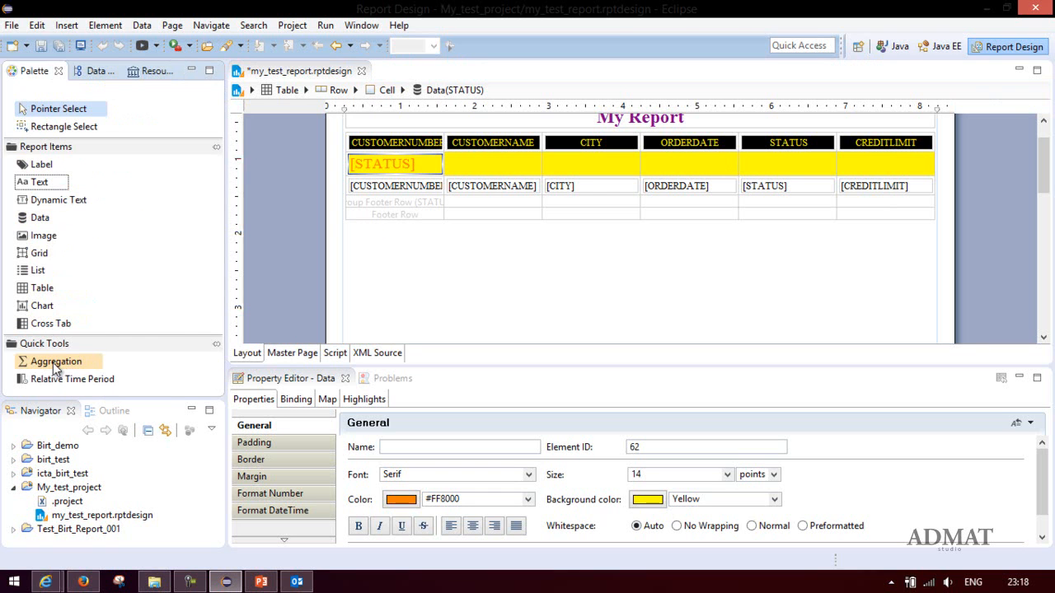
pyautogui.click(52, 364)
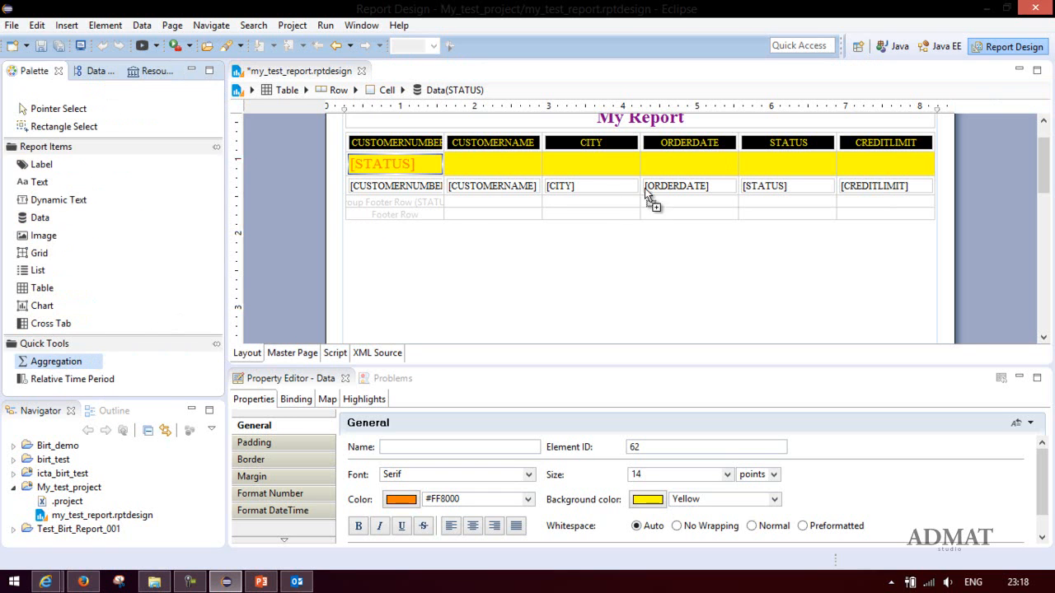
pyautogui.click(858, 205)
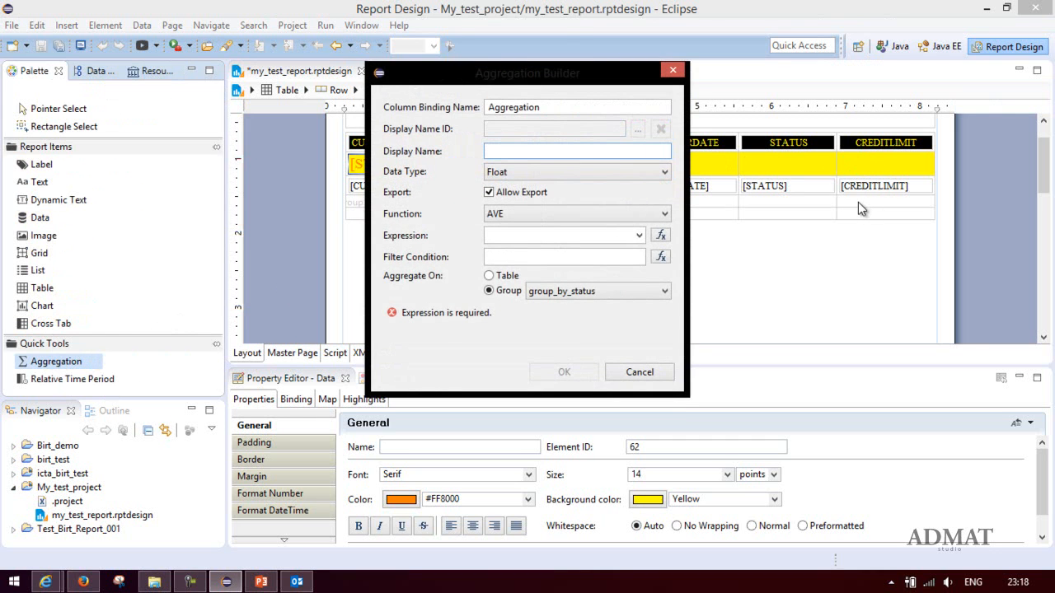
pyautogui.click(553, 107)
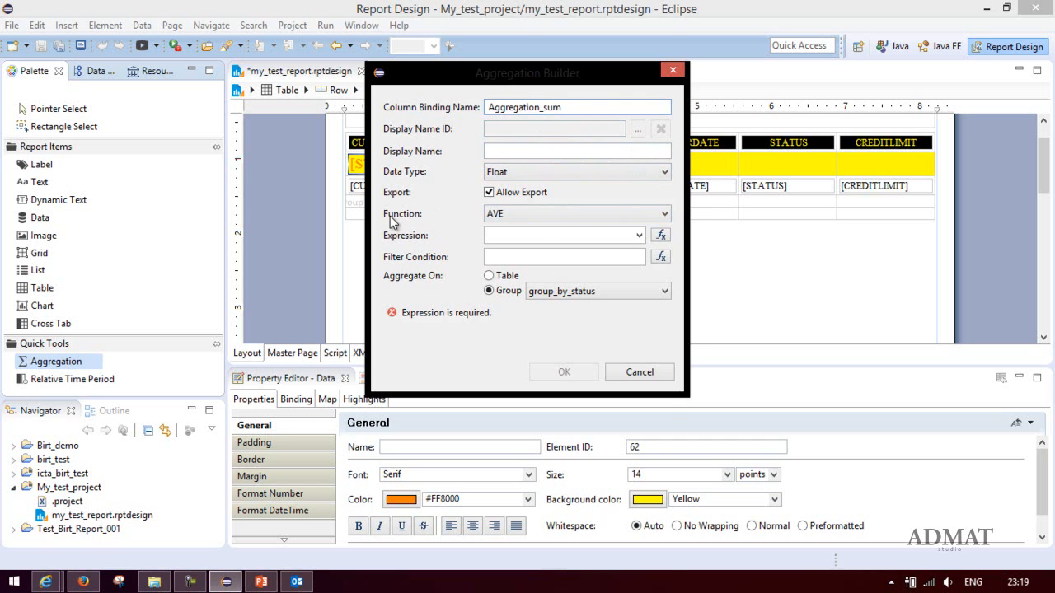
# Step: Define the aggregation as the SUM of CREDITLIMIT over the group_by_status group
pyautogui.click(581, 221)
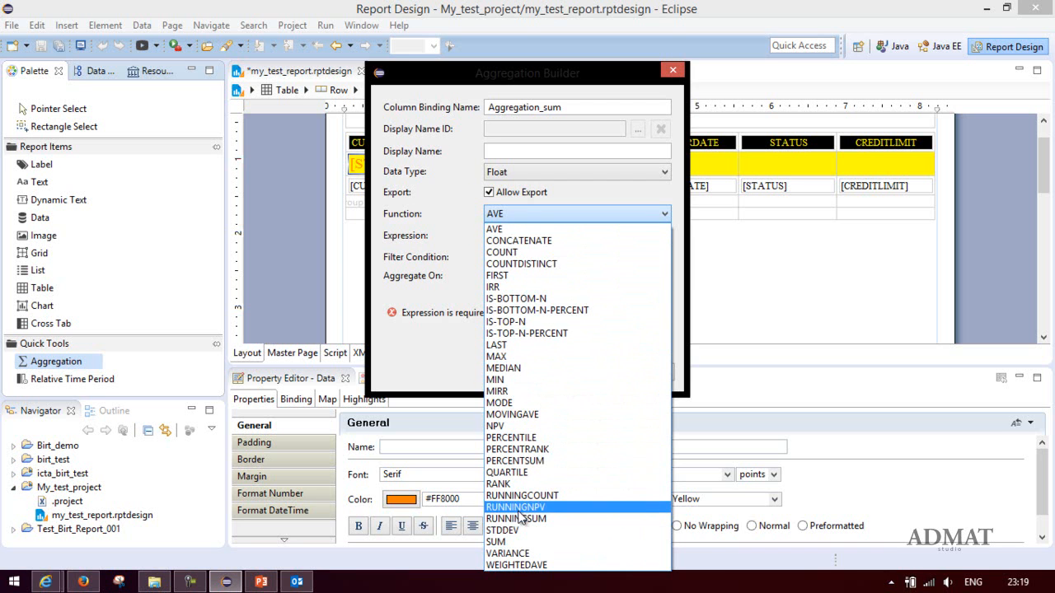
pyautogui.click(509, 541)
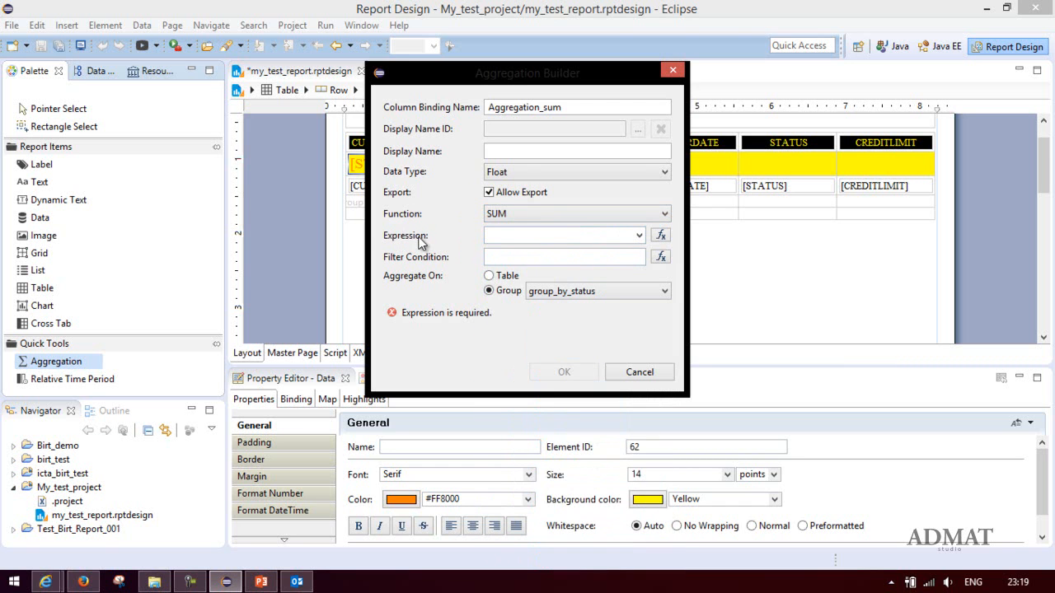
pyautogui.click(638, 236)
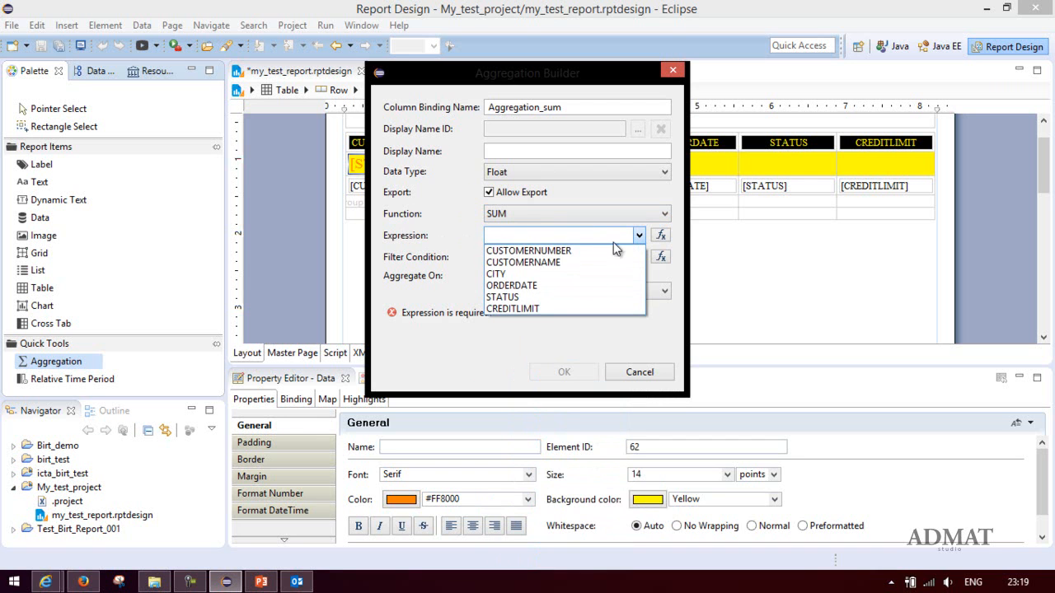
pyautogui.click(512, 308)
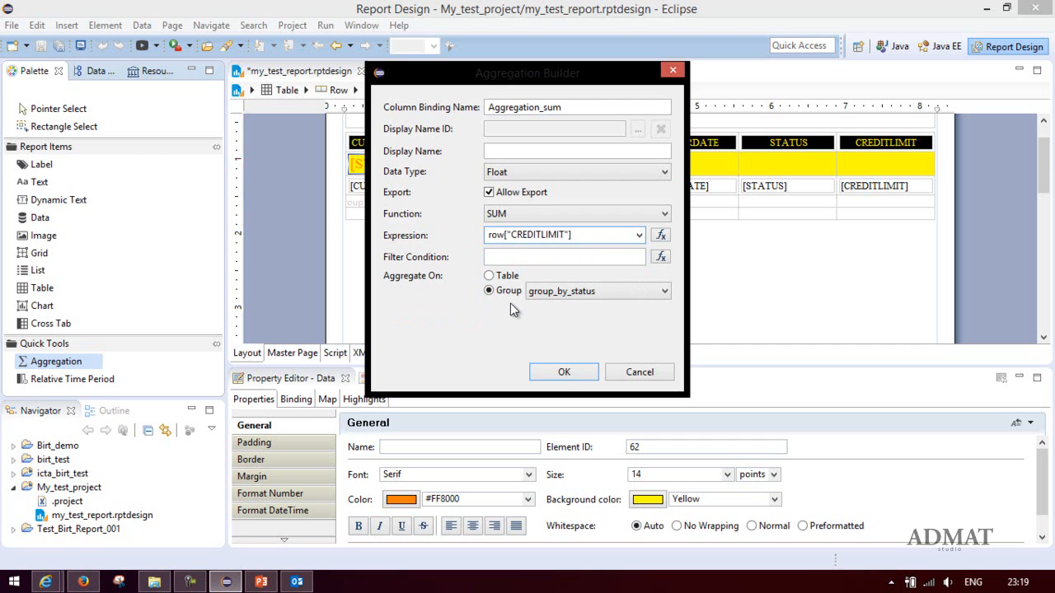
pyautogui.click(558, 371)
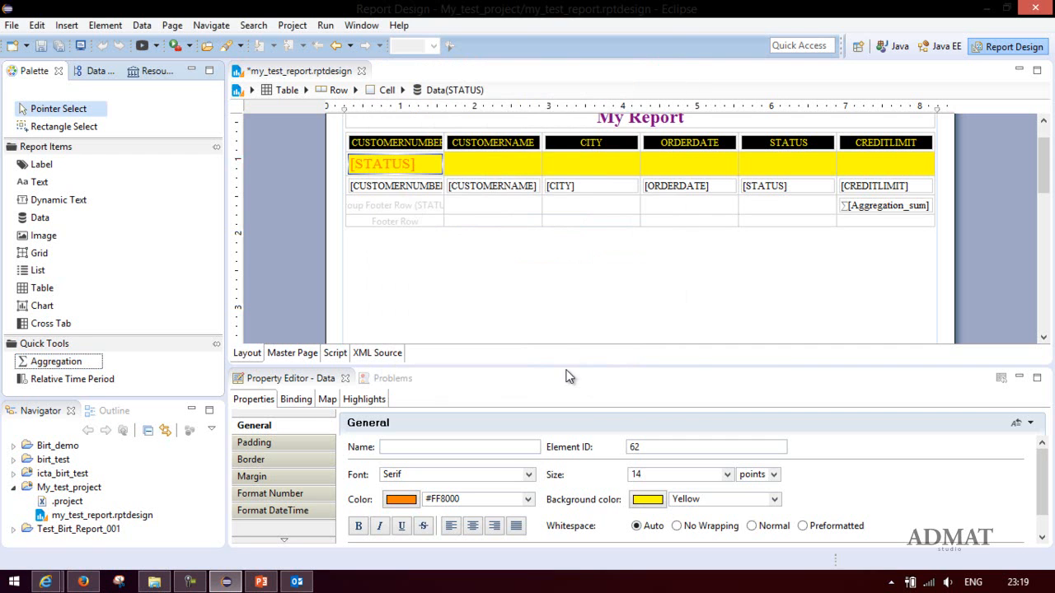
# Step: Set the text colour of the Aggregation_sum element to red
pyautogui.click(898, 213)
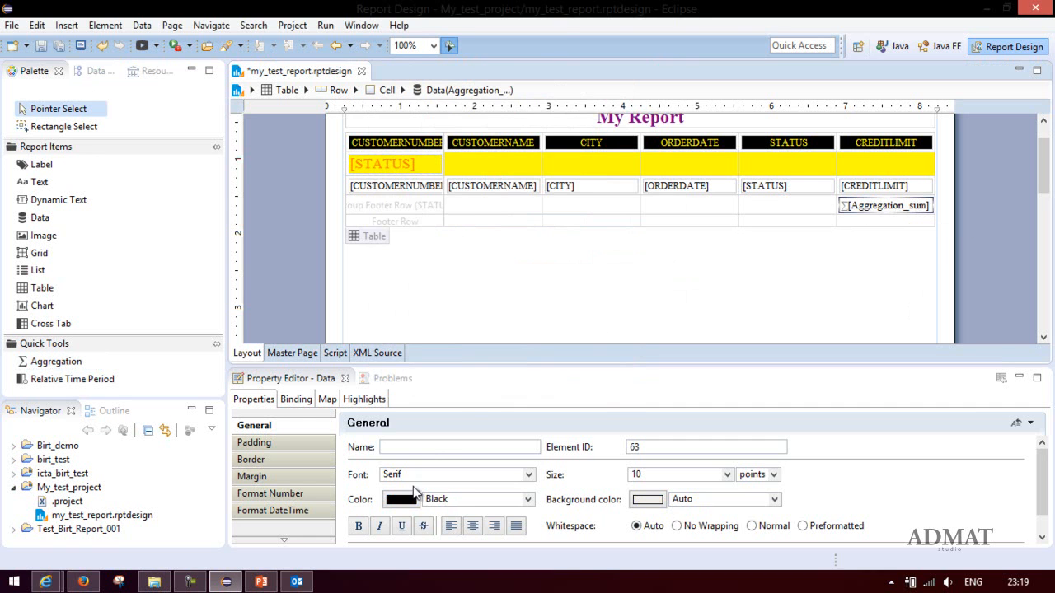
pyautogui.click(446, 376)
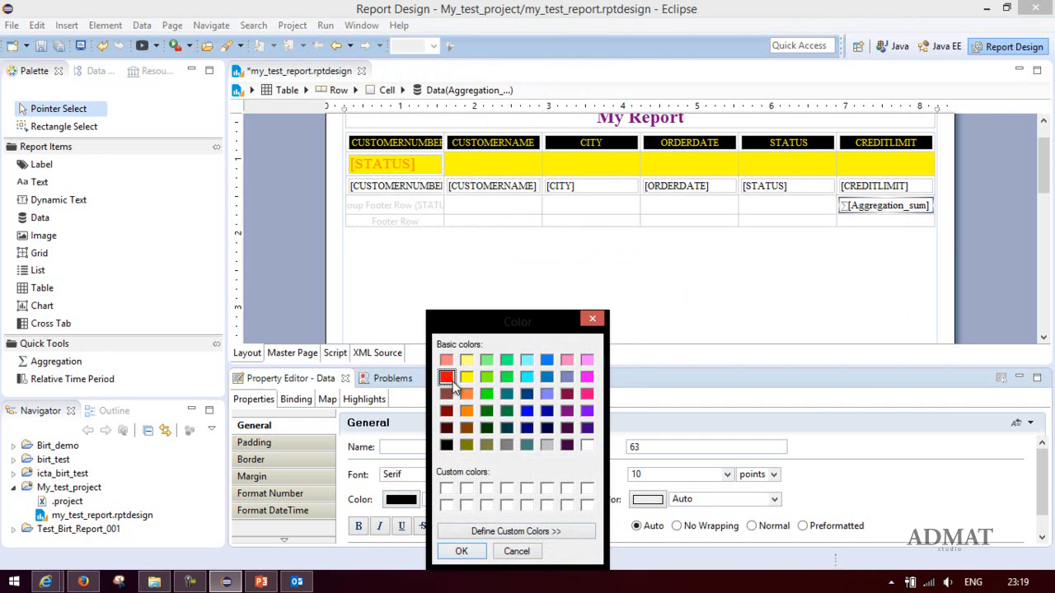
pyautogui.click(461, 552)
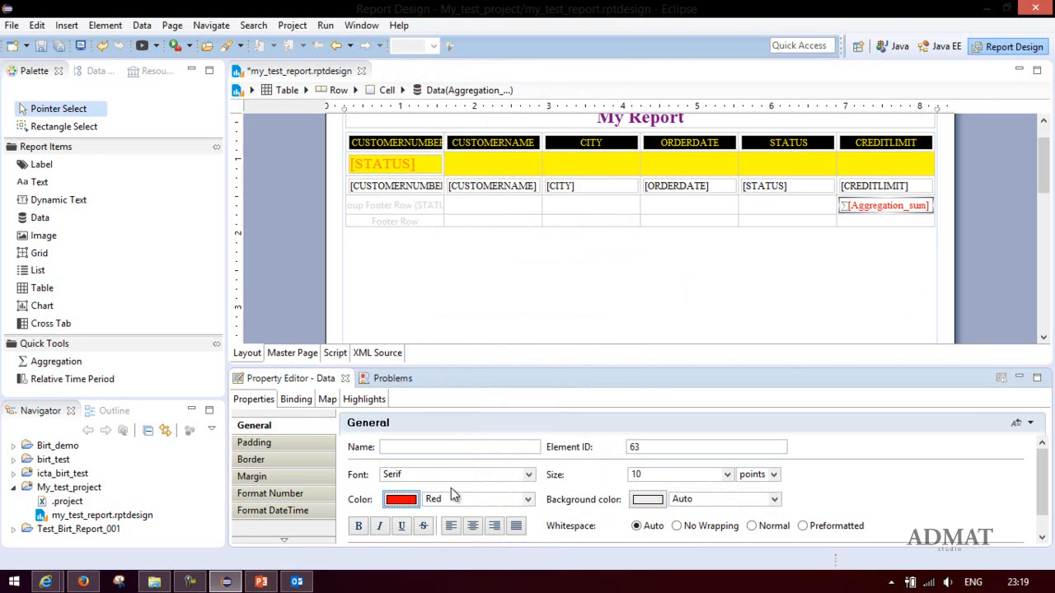
# Step: Add borders on all sides of the Aggregation_sum element, choose the Dashed line style, and save the report
pyautogui.click(267, 459)
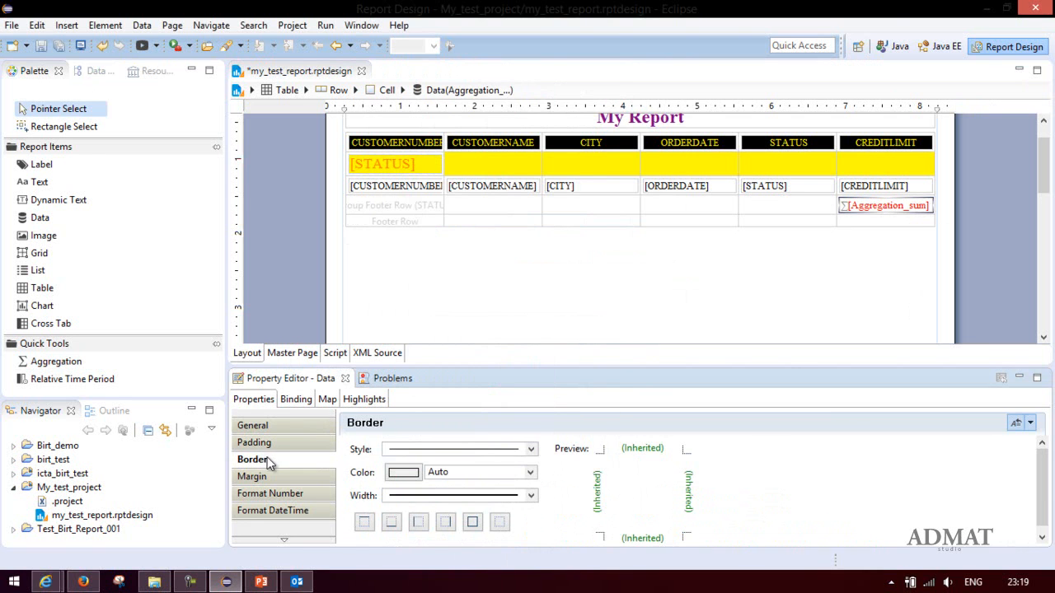
pyautogui.click(472, 522)
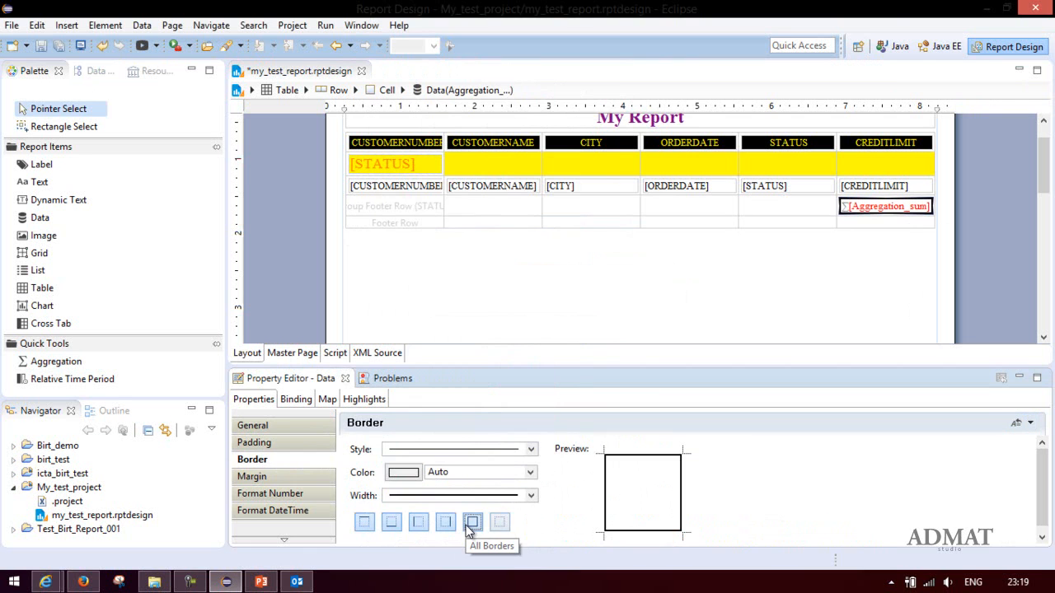
pyautogui.click(531, 449)
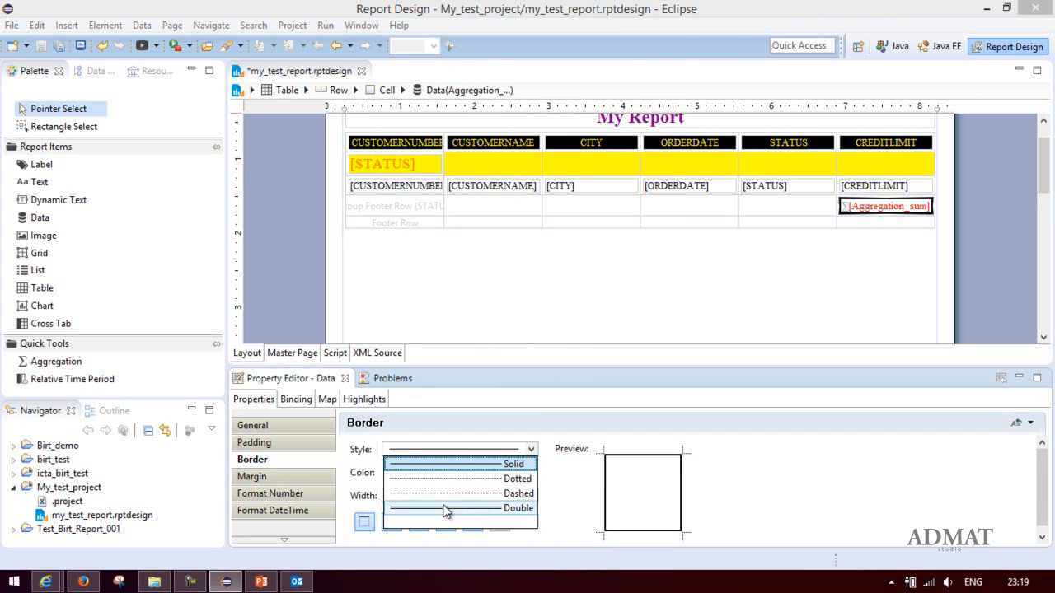
pyautogui.click(478, 497)
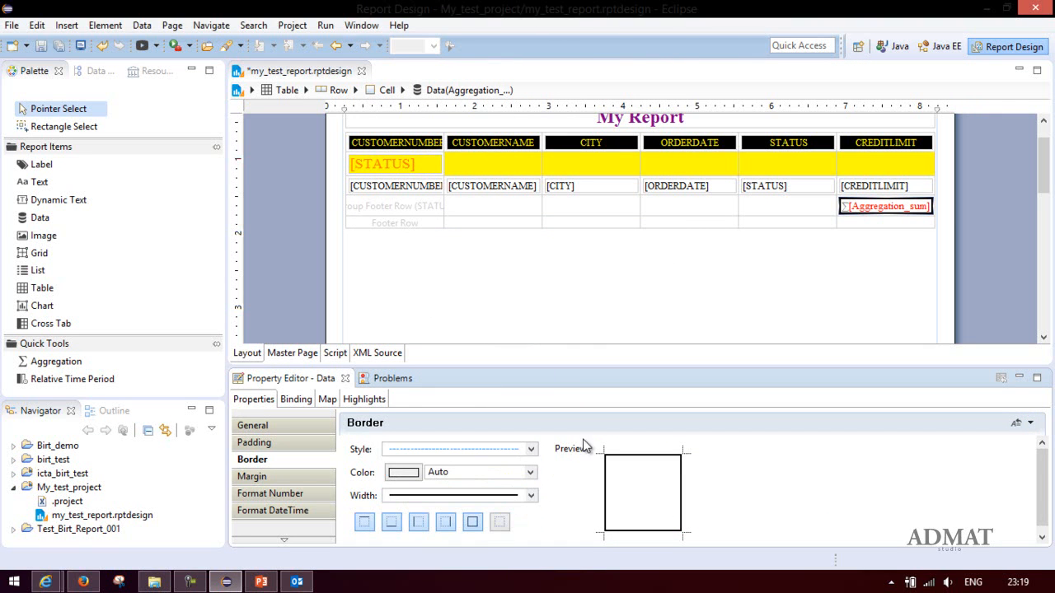
pyautogui.hotkey('ctrl', 's')
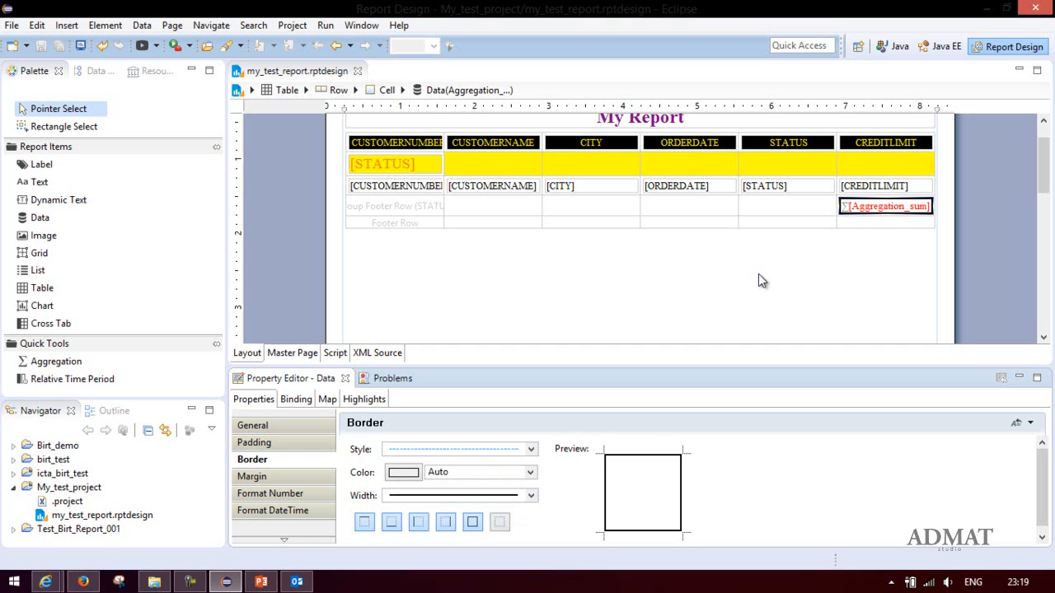
# Step: Preview the report in the browser, close the older preview, and examine the credit limit sums under each status group
pyautogui.click(329, 27)
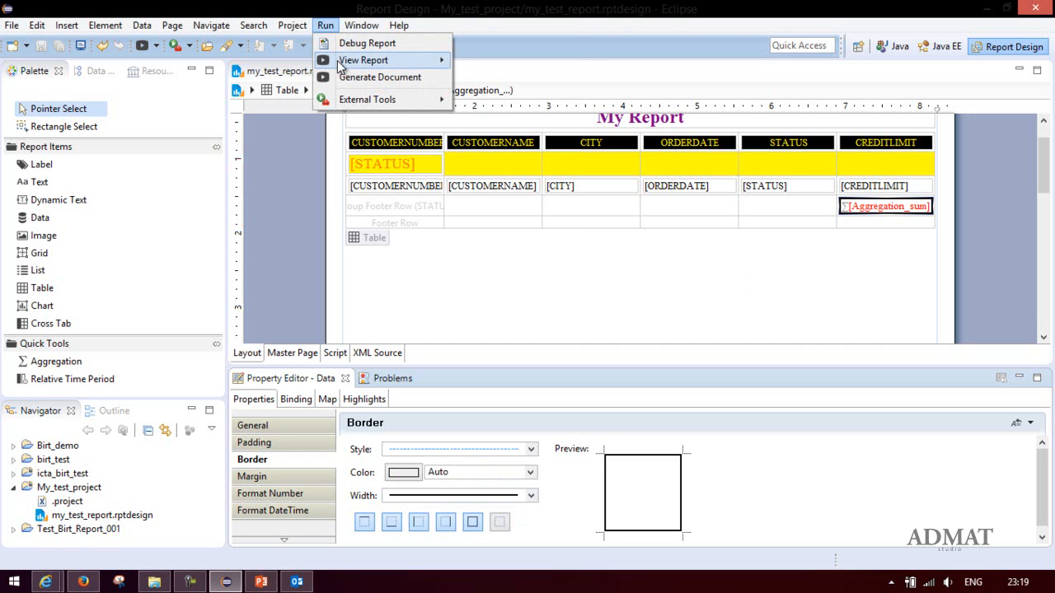
pyautogui.moveTo(367, 61)
pyautogui.click(482, 63)
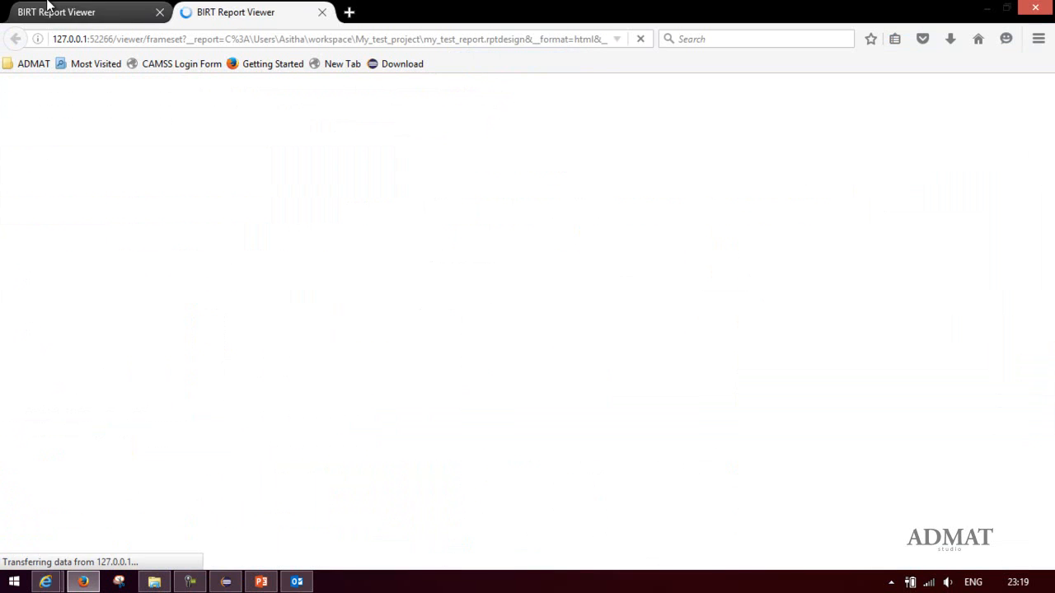
pyautogui.click(160, 13)
pyautogui.scroll(-2, 116, 242)
pyautogui.scroll(2, 49, 223)
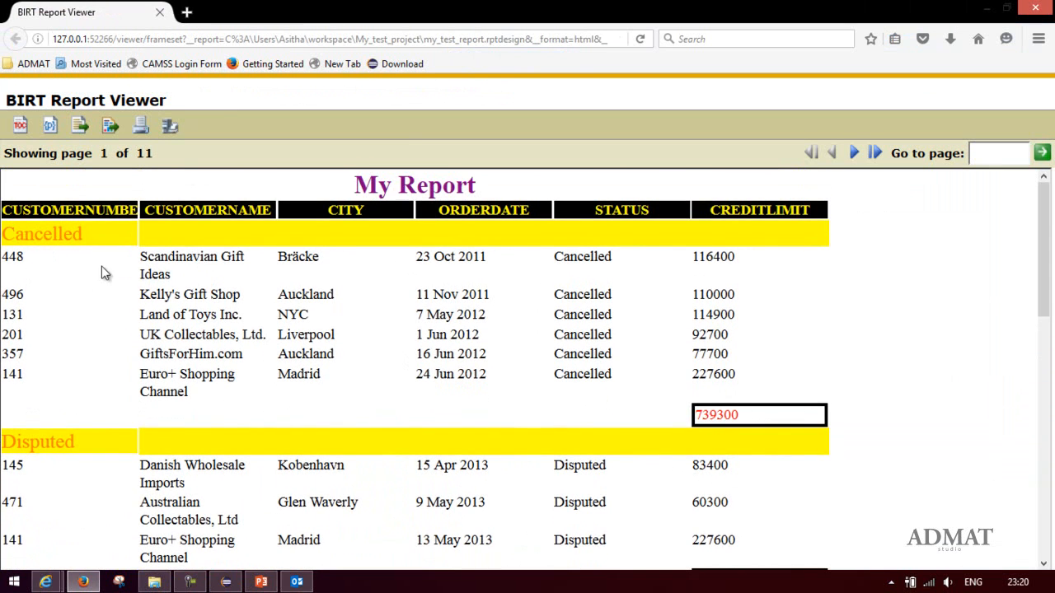
pyautogui.scroll(-2, 419, 313)
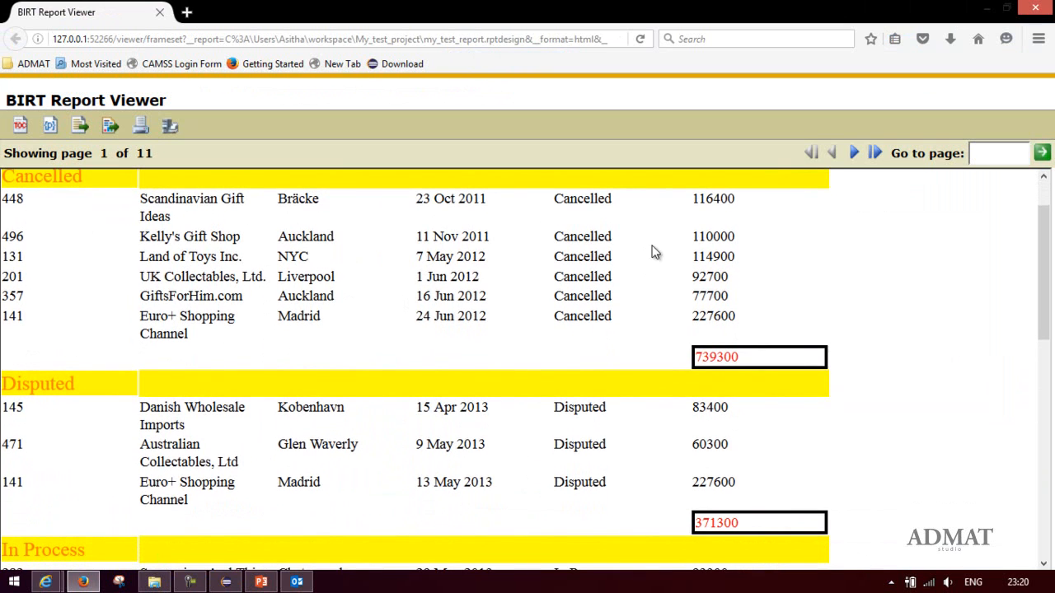
# Step: Check the bordered credit limit sum below each status group through the end of the report's first page
pyautogui.moveTo(744, 360); pyautogui.dragTo(664, 358)
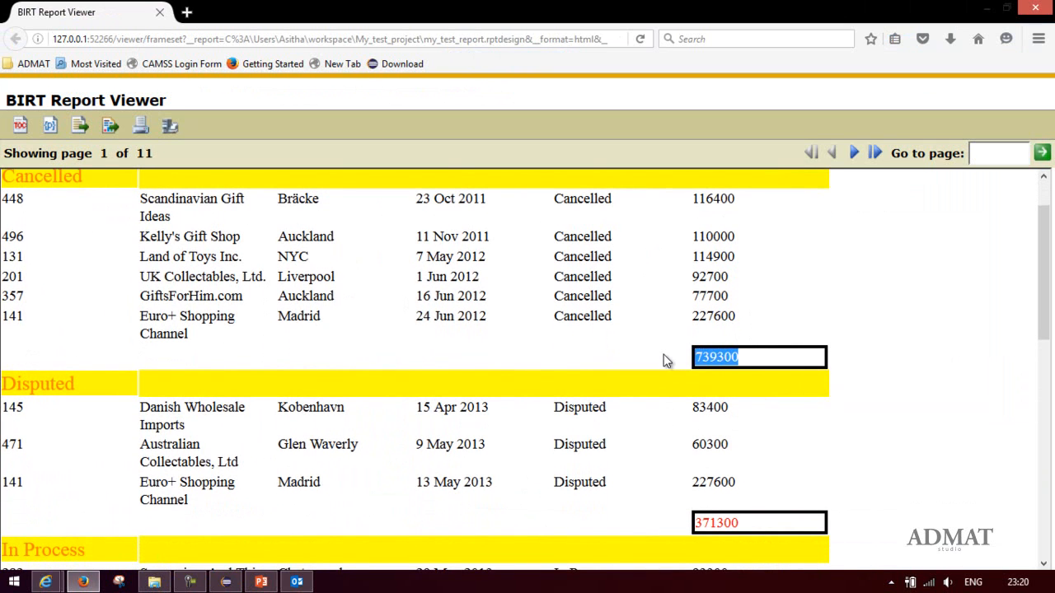
pyautogui.scroll(-10, 770, 294)
pyautogui.scroll(-10, 782, 327)
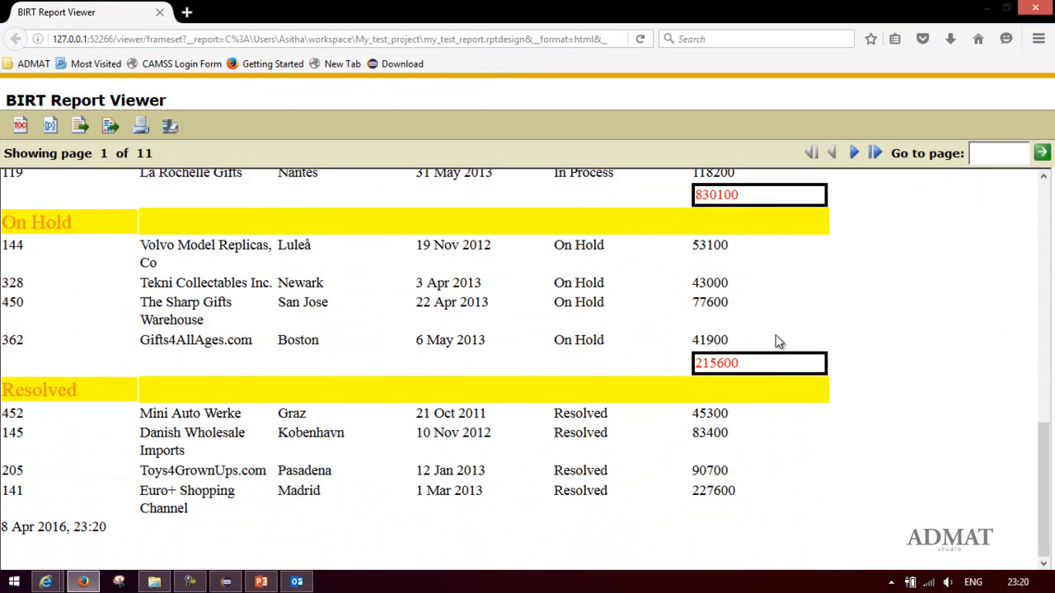
pyautogui.scroll(20, 778, 353)
pyautogui.click(779, 353)
pyautogui.scroll(-9, 779, 352)
pyautogui.scroll(-2, 779, 353)
pyautogui.scroll(10, 780, 352)
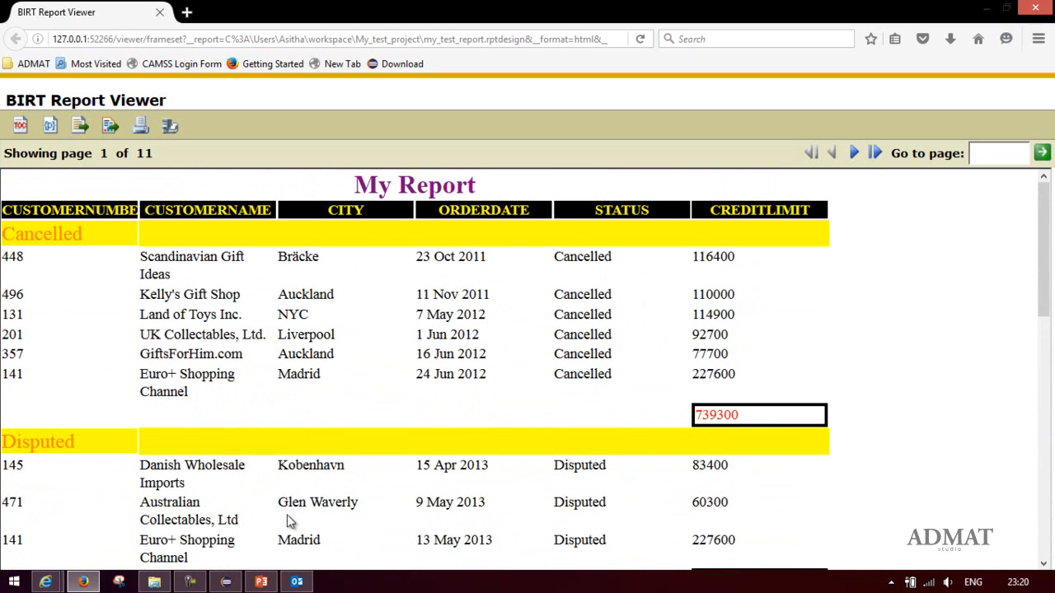
# Step: Switch to Eclipse, set the number format of the Aggregation_sum element to Currency, and save the report
pyautogui.click(224, 582)
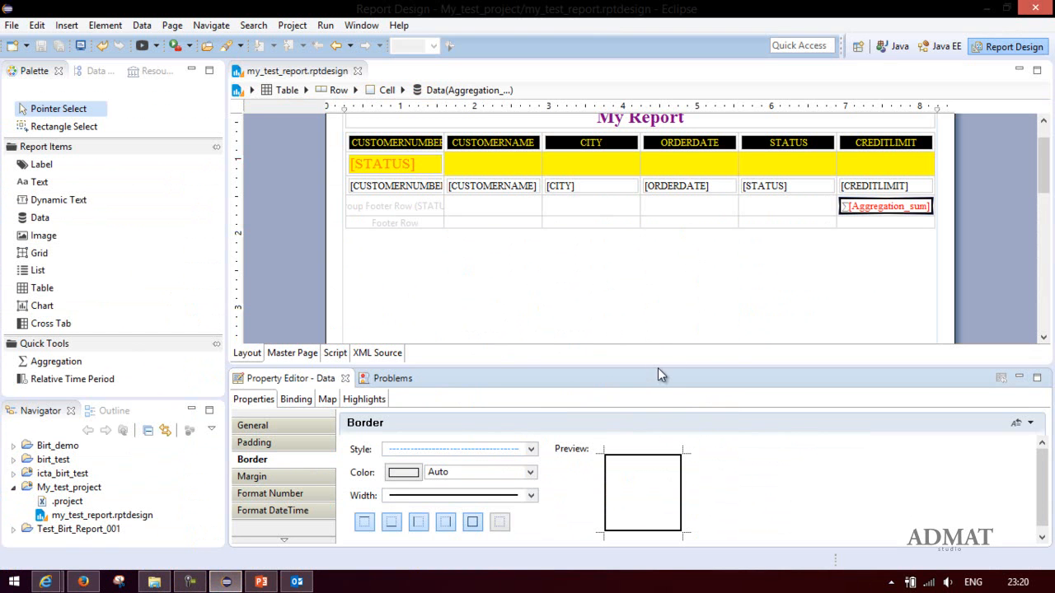
pyautogui.moveTo(659, 368); pyautogui.dragTo(661, 391)
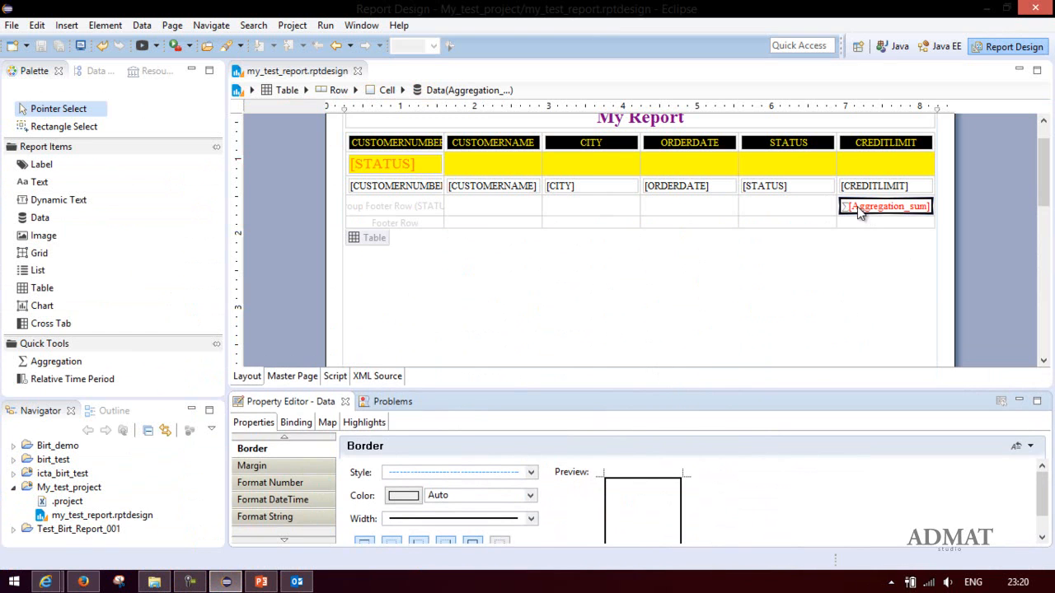
pyautogui.click(654, 383)
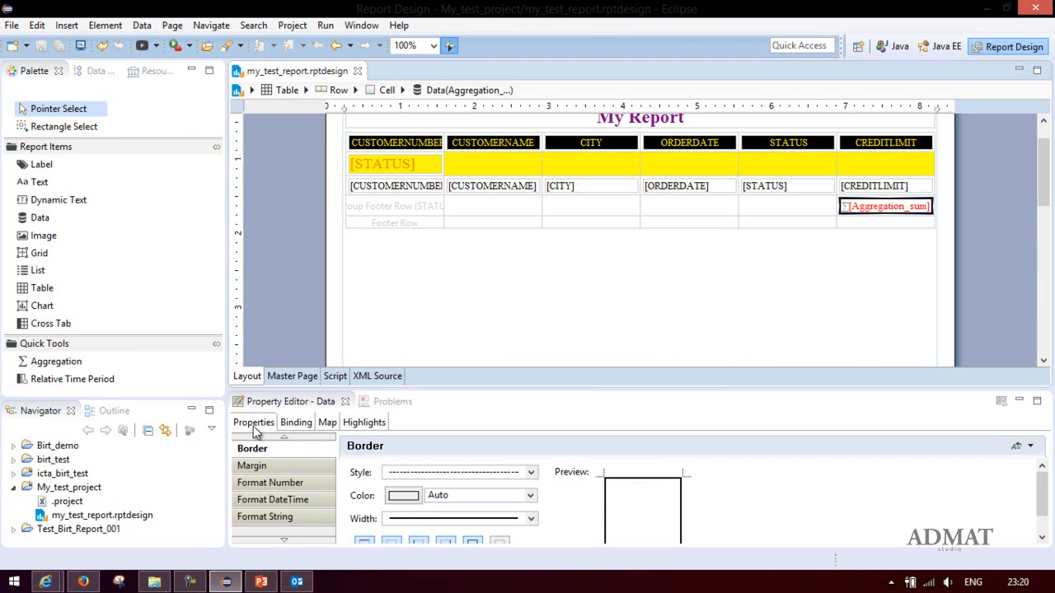
pyautogui.click(279, 484)
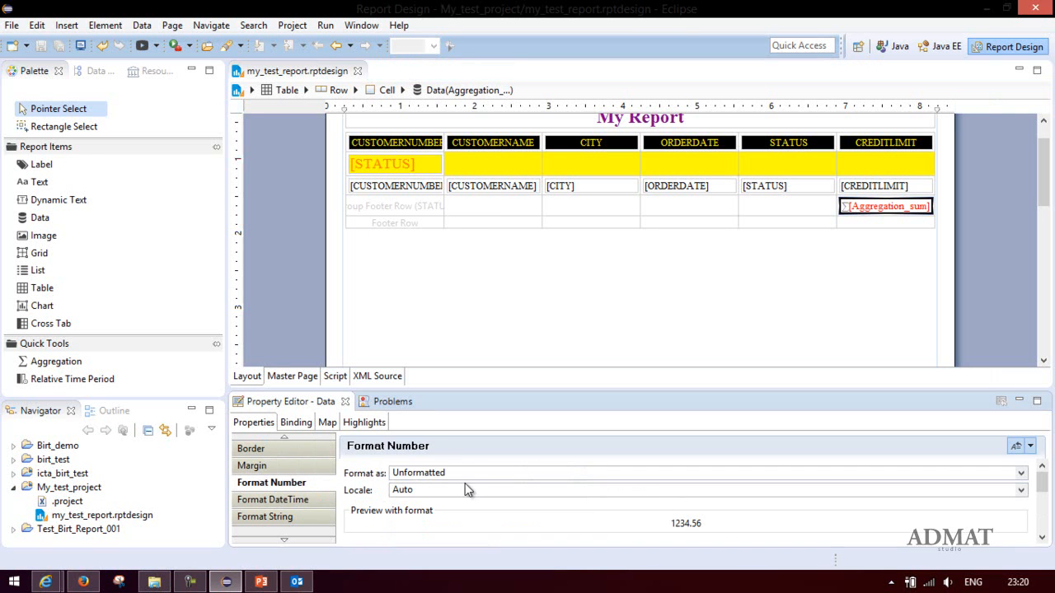
pyautogui.click(1021, 474)
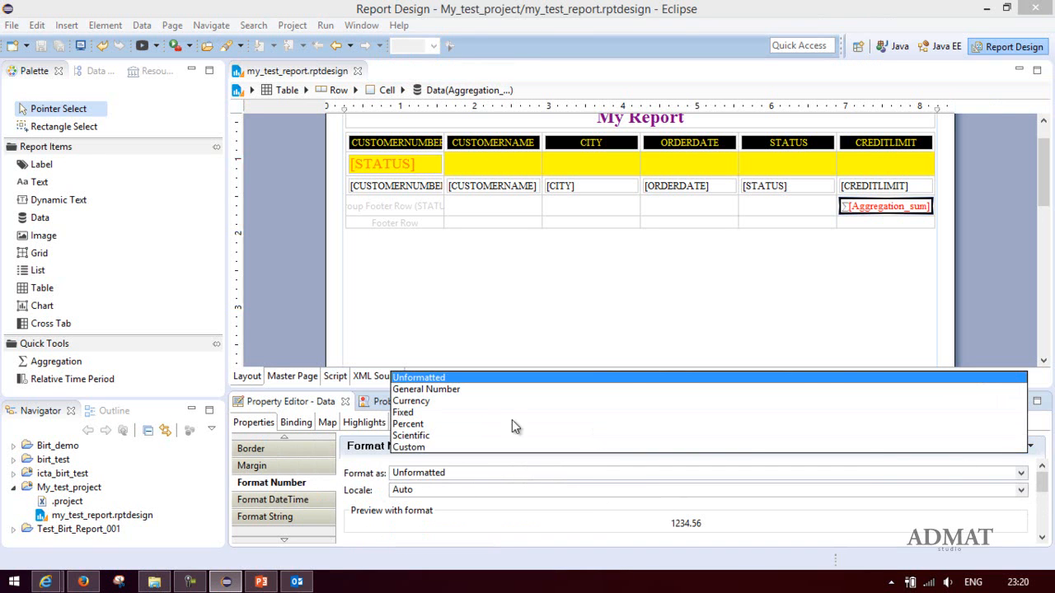
pyautogui.click(425, 402)
pyautogui.click(785, 315)
pyautogui.hotkey('ctrl', 's')
pyautogui.click(903, 209)
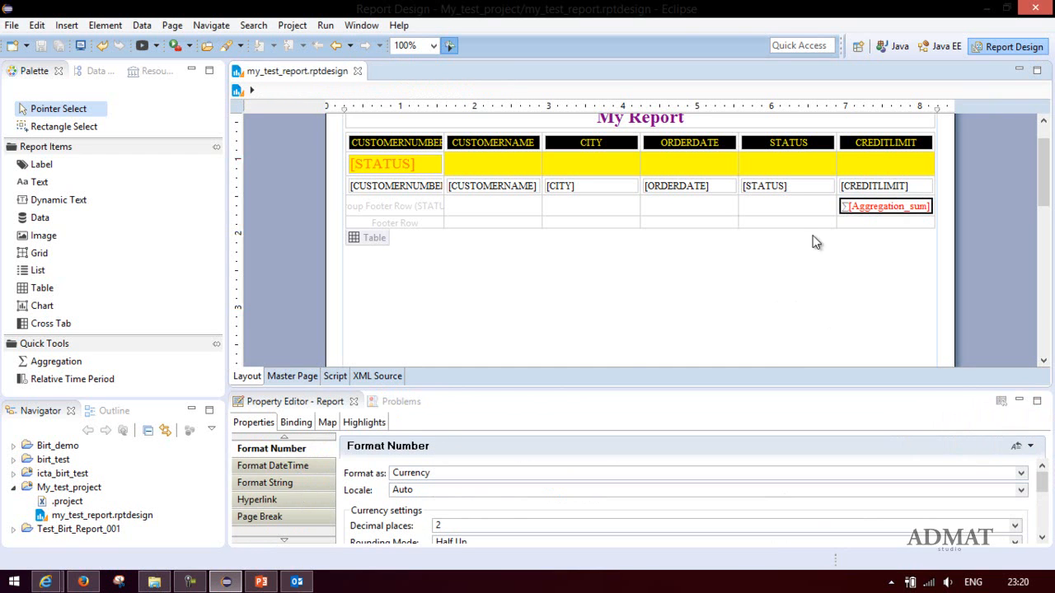
# Step: Preview the saved report in the browser's web viewer and close the older preview
pyautogui.click(325, 25)
pyautogui.moveTo(341, 59)
pyautogui.click(529, 60)
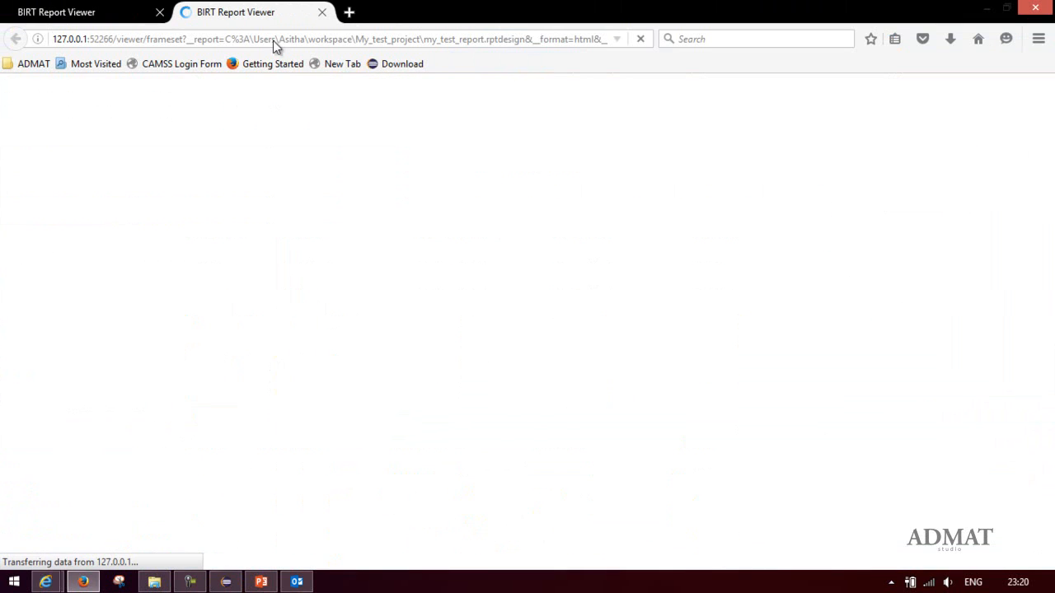
pyautogui.click(159, 12)
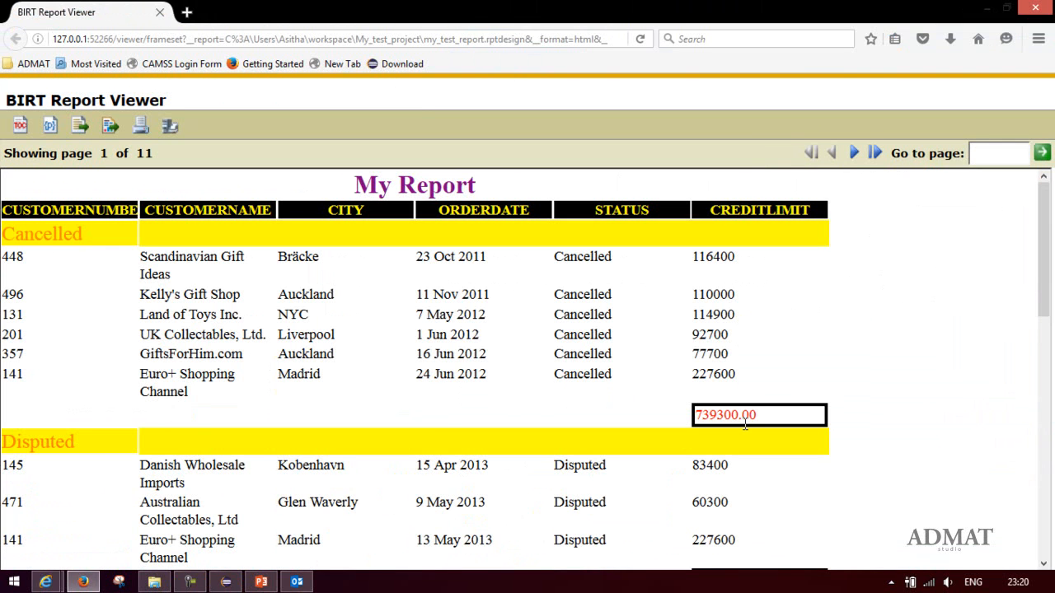
# Step: Examine the decimal places of the credit limit sums below the Cancelled, Disputed and following status groups
pyautogui.doubleClick(748, 416)
pyautogui.scroll(-5, 780, 417)
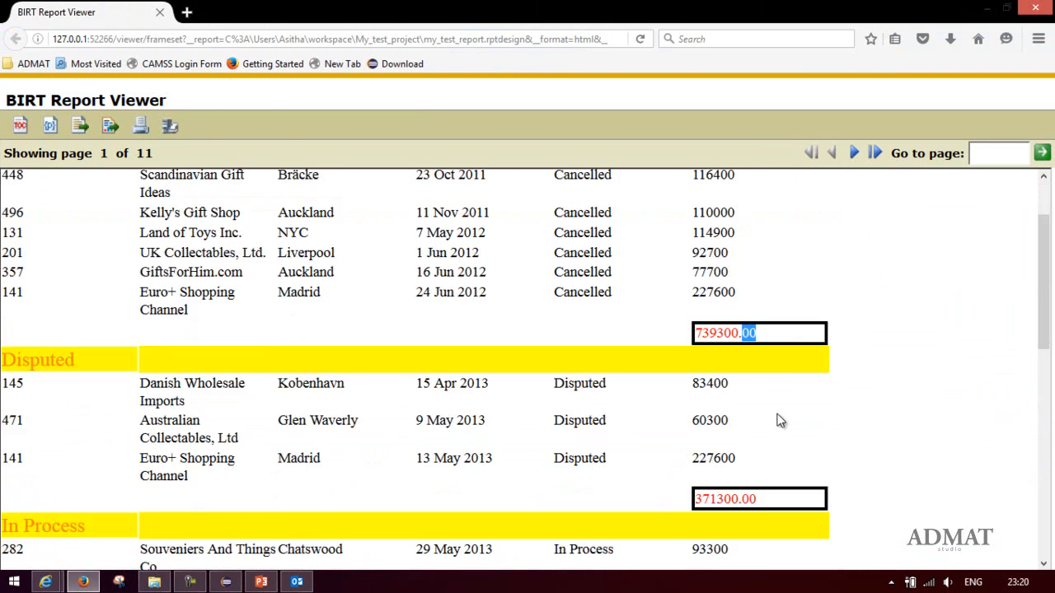
pyautogui.doubleClick(748, 517)
pyautogui.scroll(-3, 516, 300)
pyautogui.scroll(7, 514, 300)
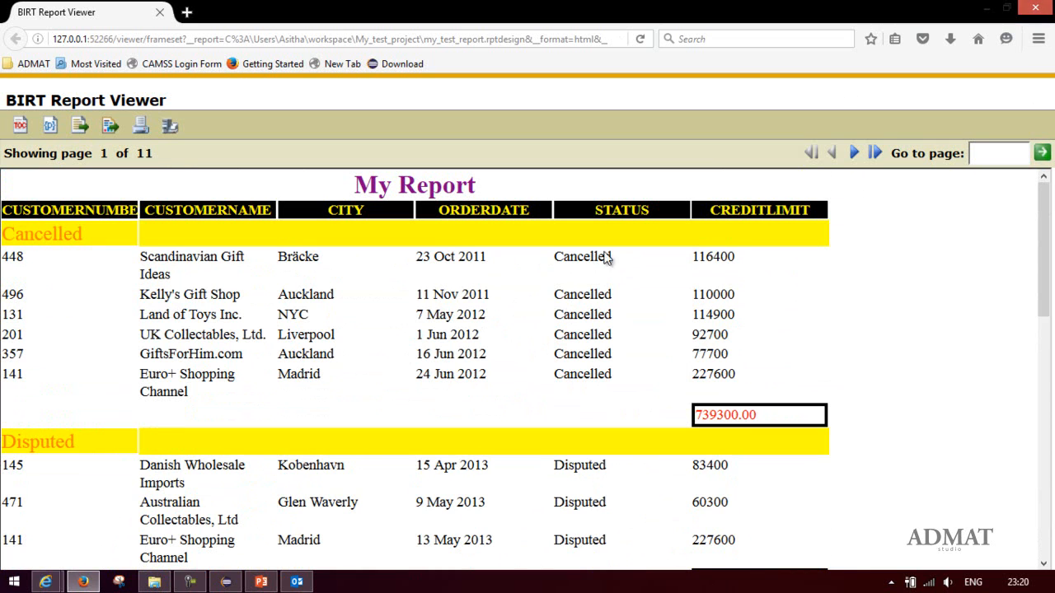
pyautogui.moveTo(190, 583)
pyautogui.scroll(-1, 308, 375)
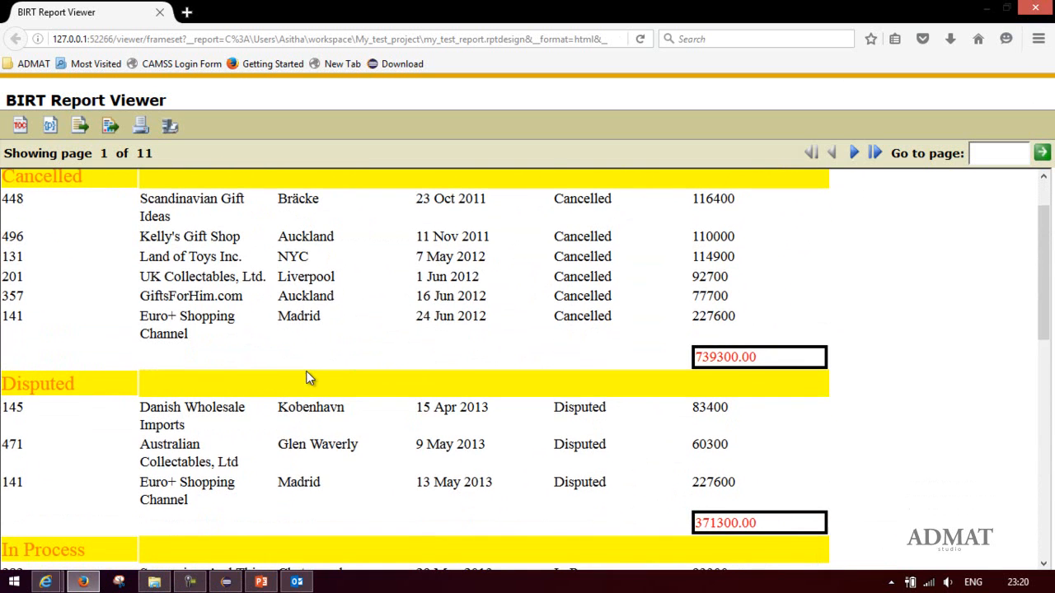
pyautogui.scroll(1, 308, 376)
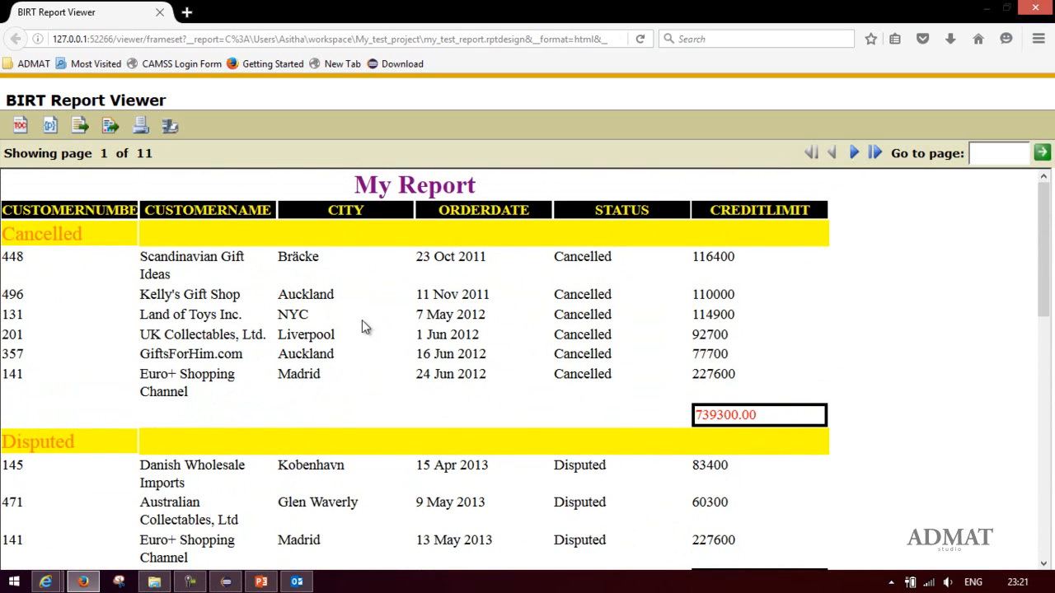